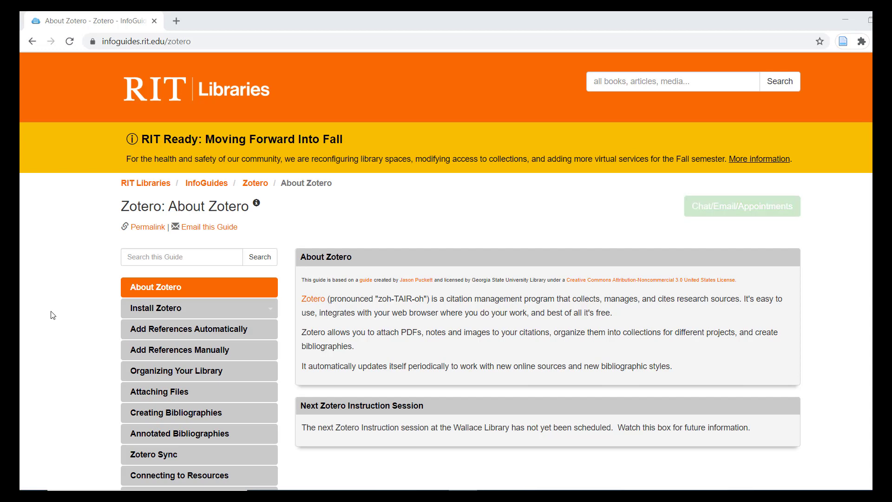
Step: Open the Install Zotero guide page and follow its Download link to the Zotero downloads page
click(138, 313)
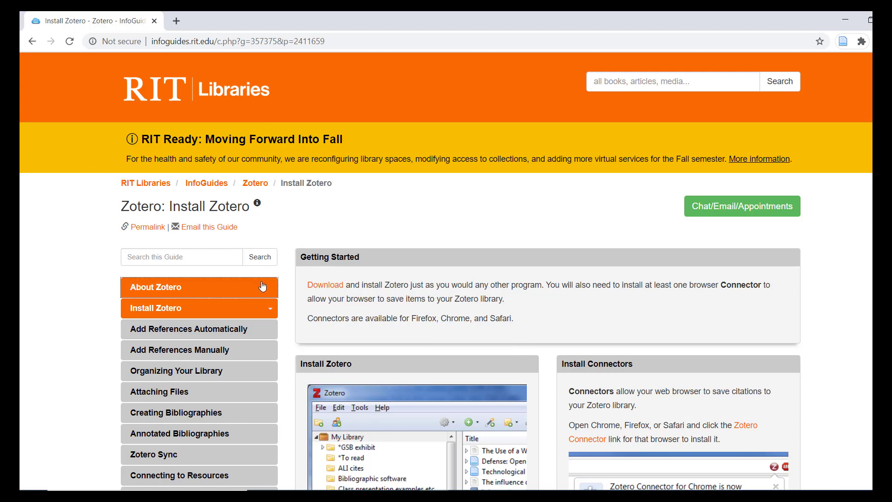
click(322, 285)
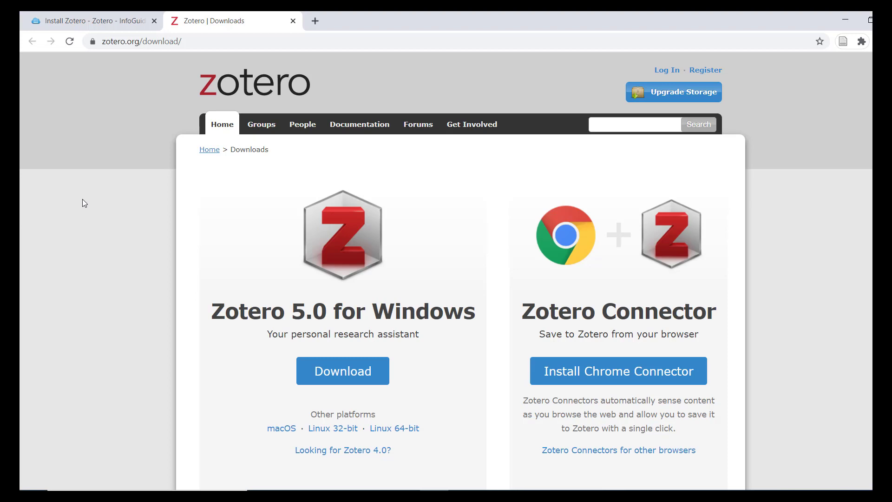
Step: Review the Zotero download and connector options, then visit the Register page and the Login page
scroll(495, 139, down, 1)
scroll(495, 139, down, 2)
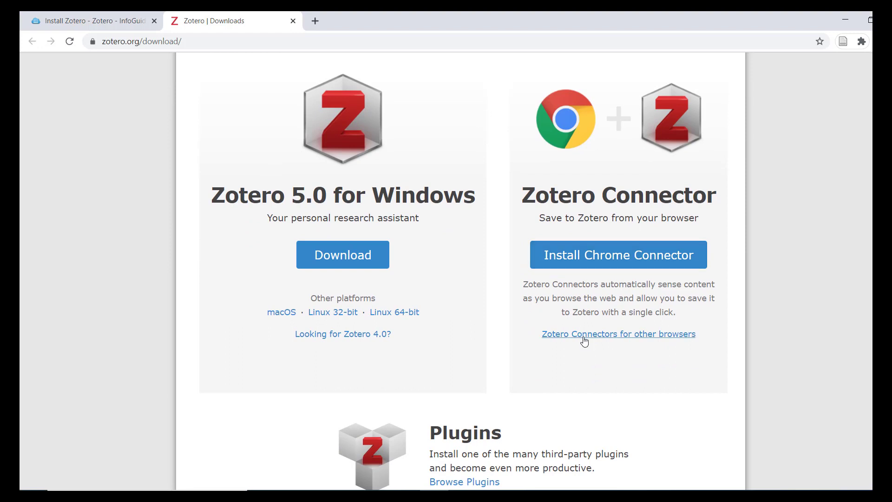
scroll(800, 311, down, 4)
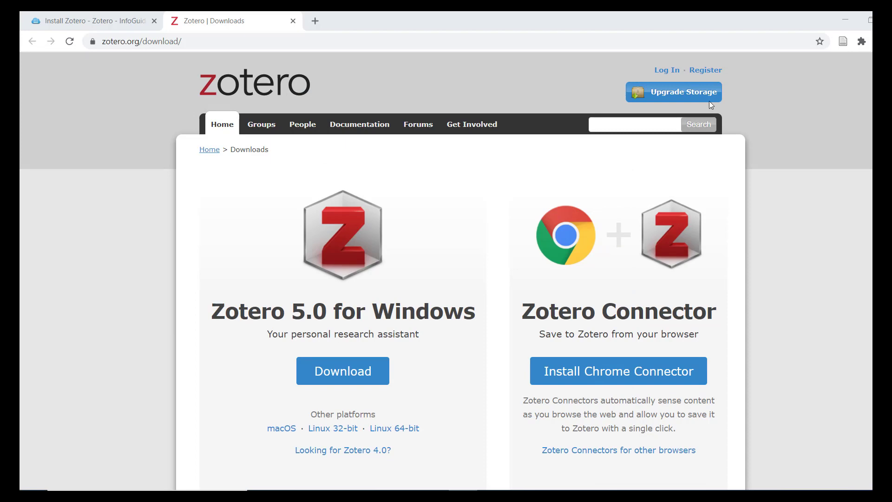
click(711, 73)
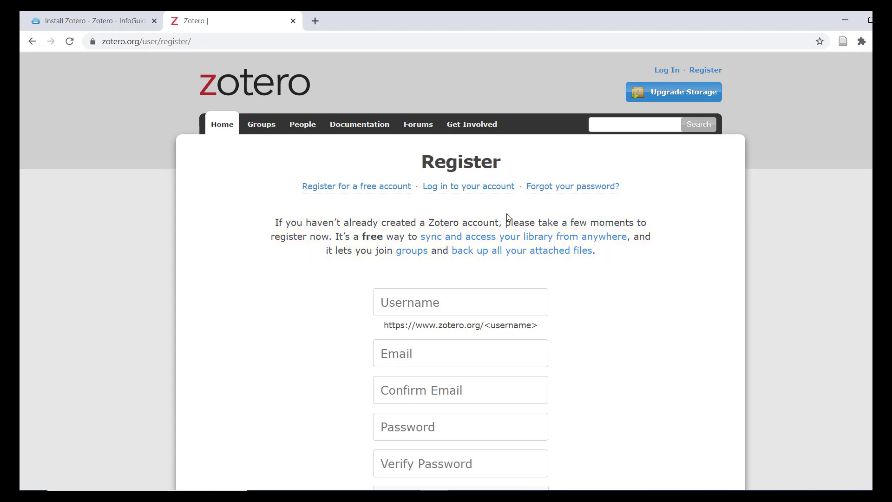
click(675, 74)
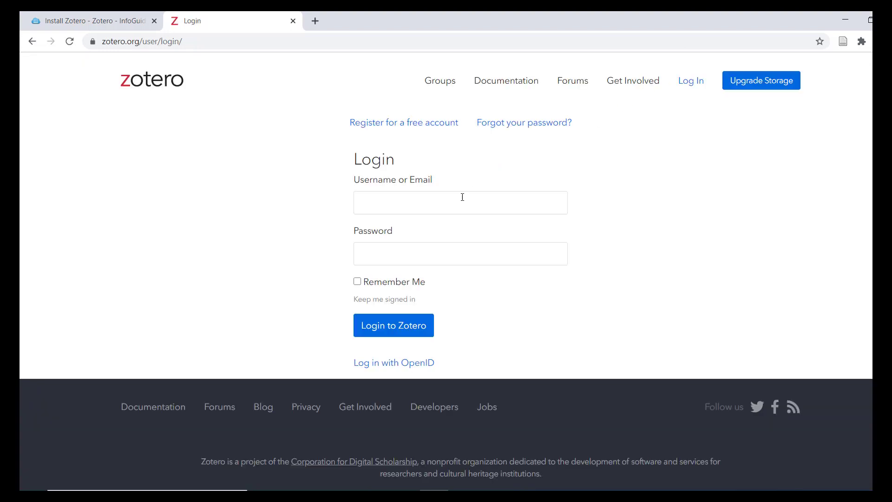
Step: Log in with the account username and password, decline Chrome's password saving, and open Web Library
text(rkoshykar)
key(Tab)
text(•••••••)
key(Return)
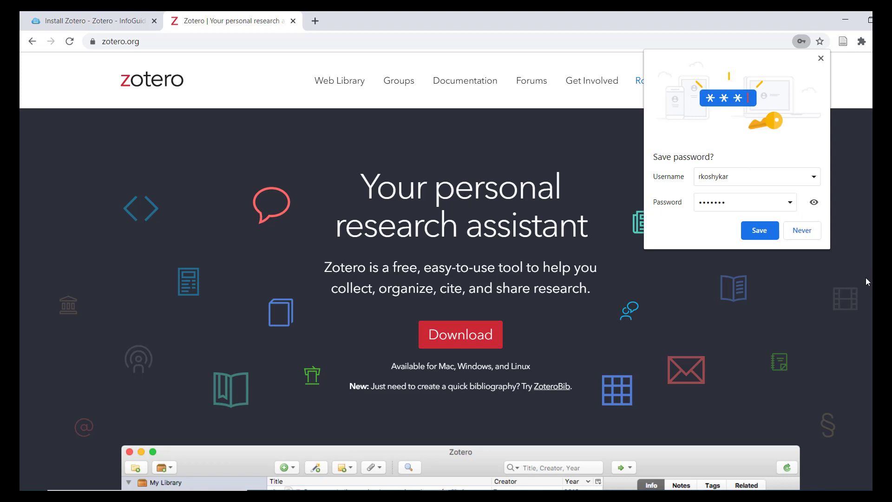
click(803, 231)
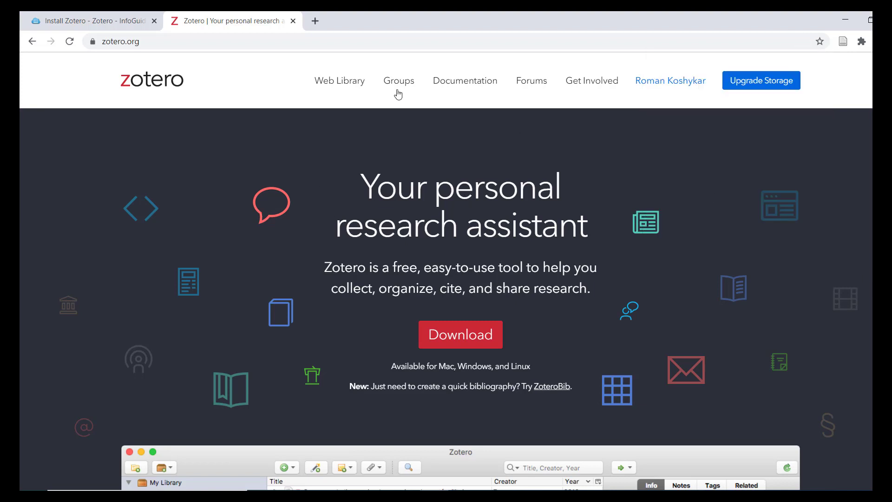
click(340, 85)
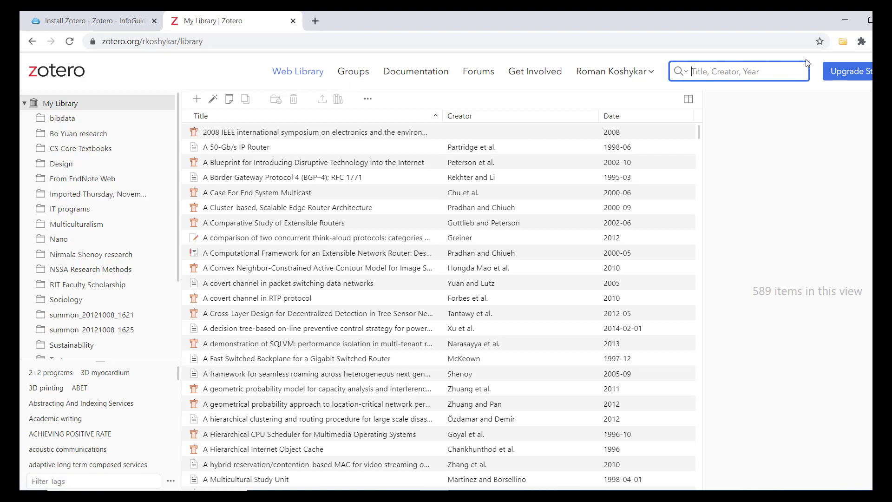
Step: Open the Upgrade Storage settings from the web library header
click(870, 77)
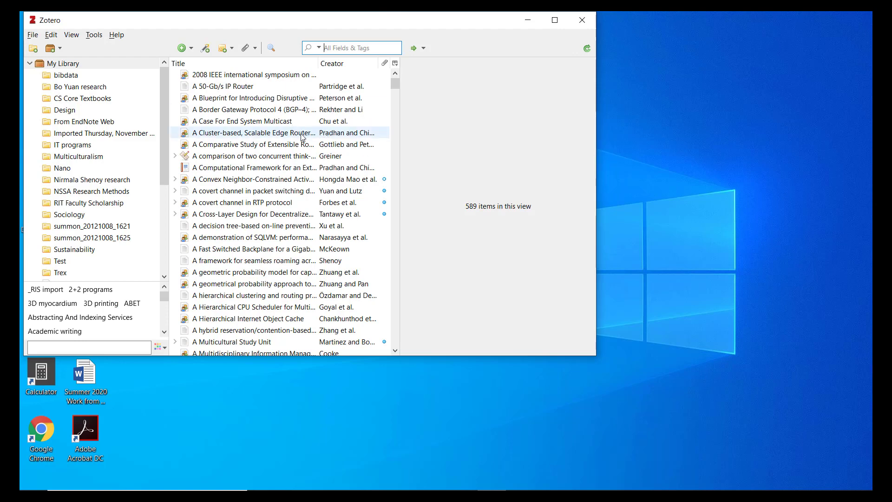
Step: Select the Cluster-based edge router article to show its Info pane
click(269, 135)
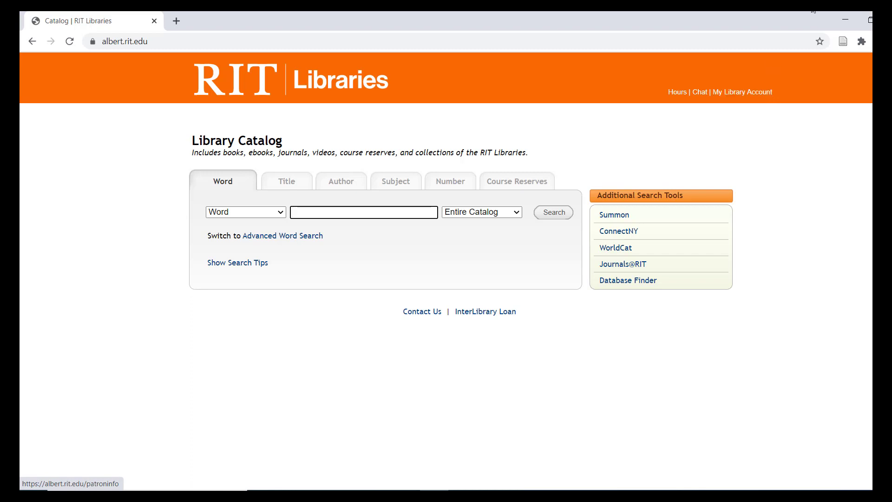
Step: Run a title search for 'dress your family' and save the book record to Zotero via the connector
click(296, 181)
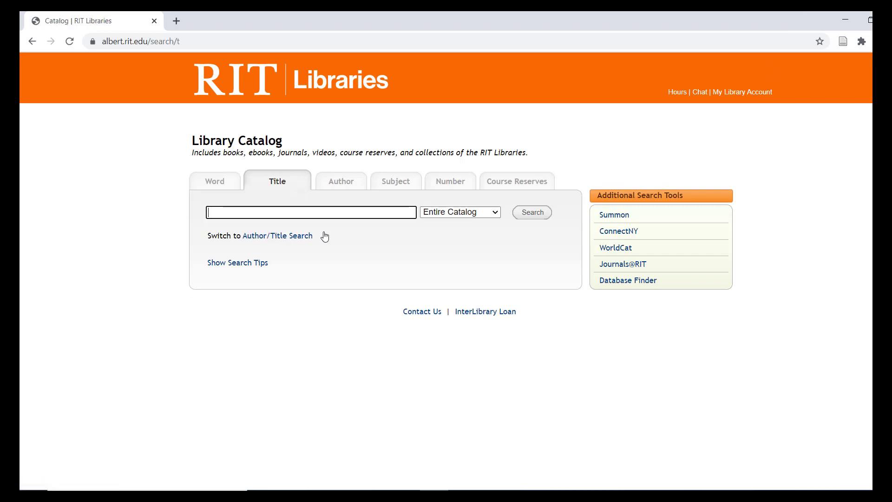
text(dress your family)
key(Return)
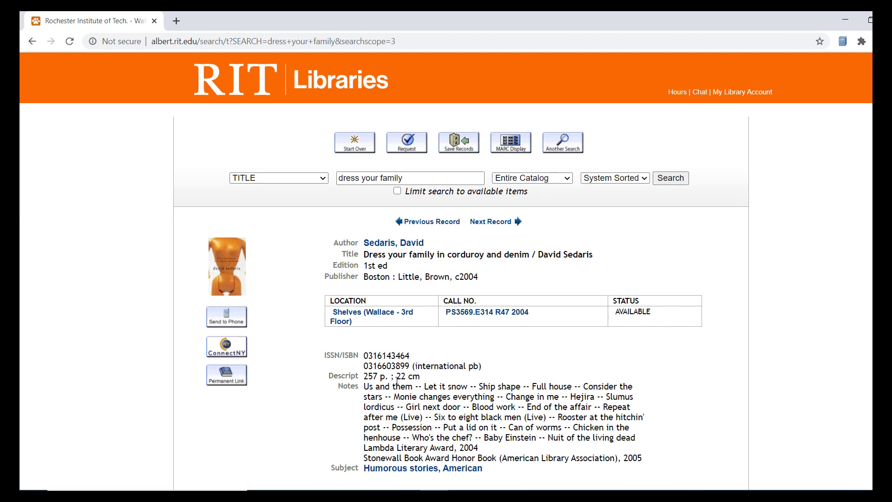
click(844, 45)
click(846, 19)
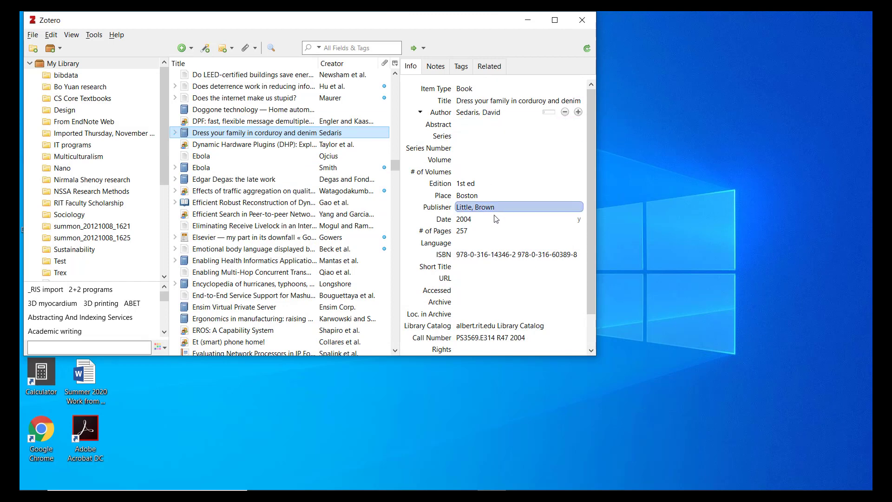
Step: Scroll through the Sedaris book's Info pane to review its saved metadata
scroll(511, 286, down, 2)
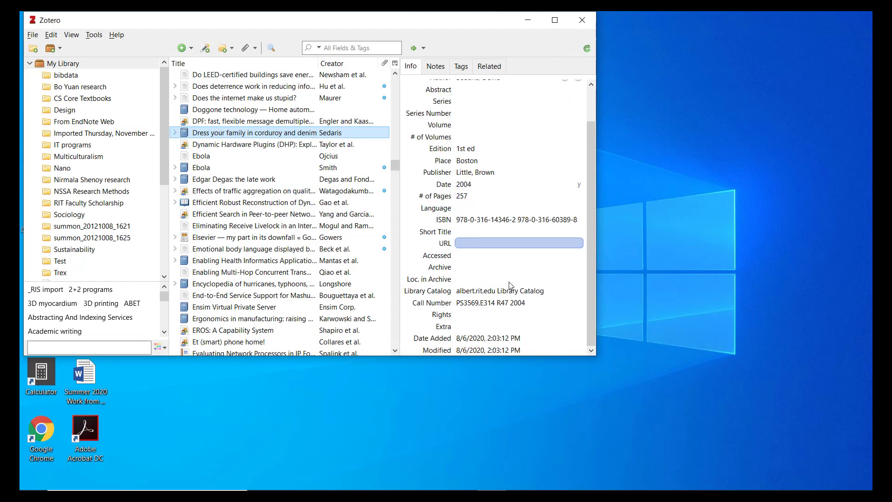
scroll(507, 274, up, 2)
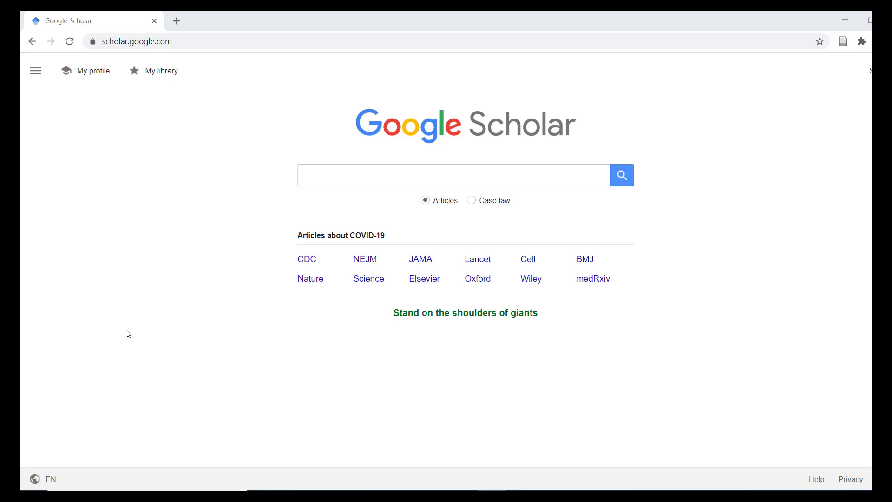
Step: Enter 'triceratops' in the Google Scholar search box and run the search
click(361, 174)
text(tricer)
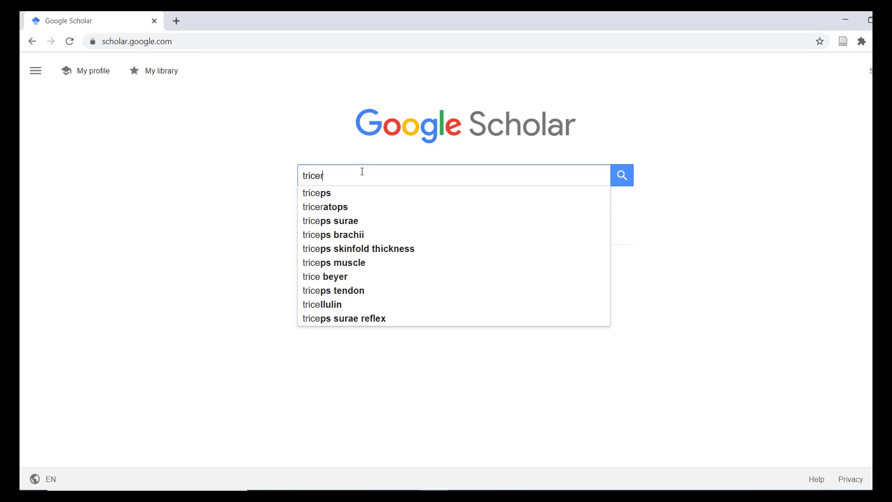
text(atops)
key(Return)
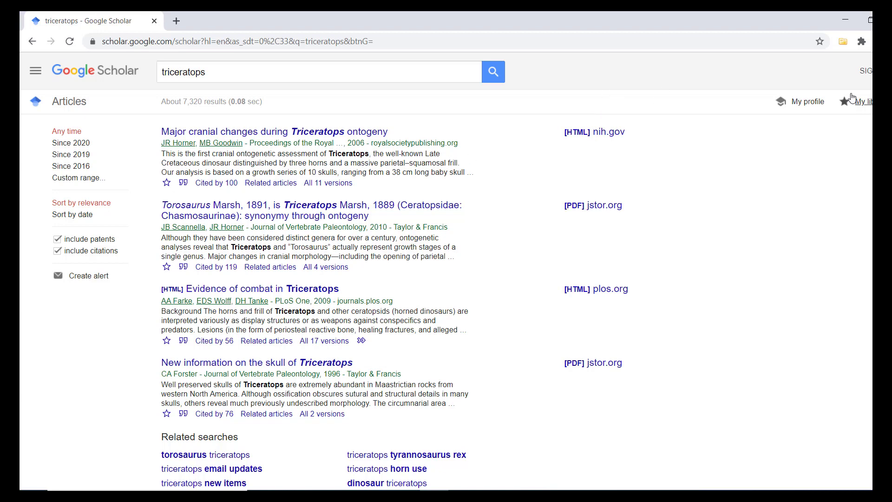
Step: Save New information on the skull of Triceratops, Ontogeny of cranial epi-ossifications, and Species resolution in Triceratops via the connector
click(843, 42)
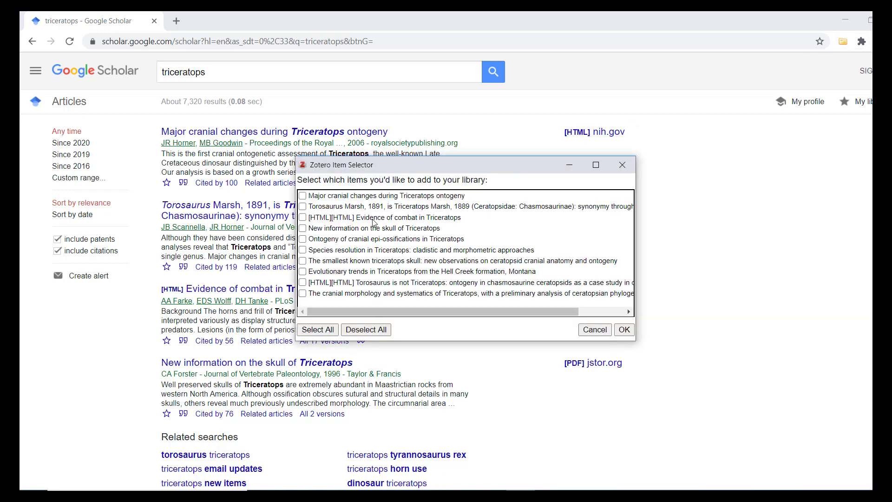
click(338, 229)
click(345, 239)
click(349, 252)
click(624, 330)
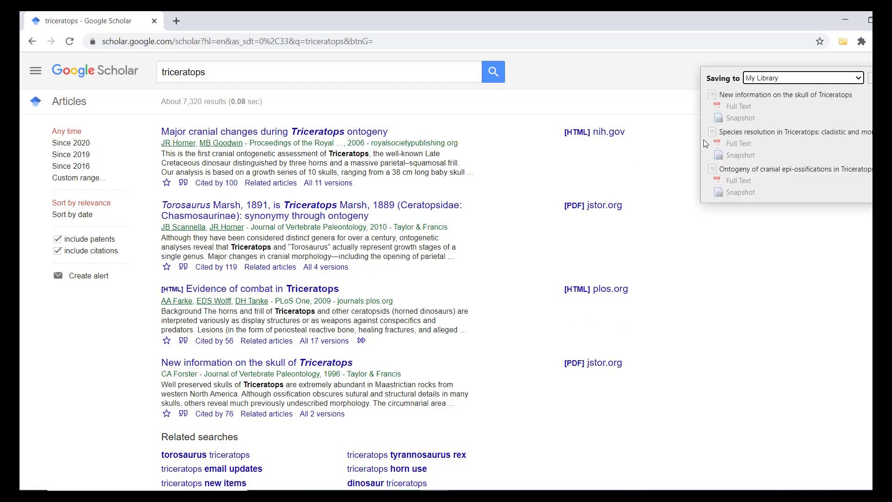
click(847, 20)
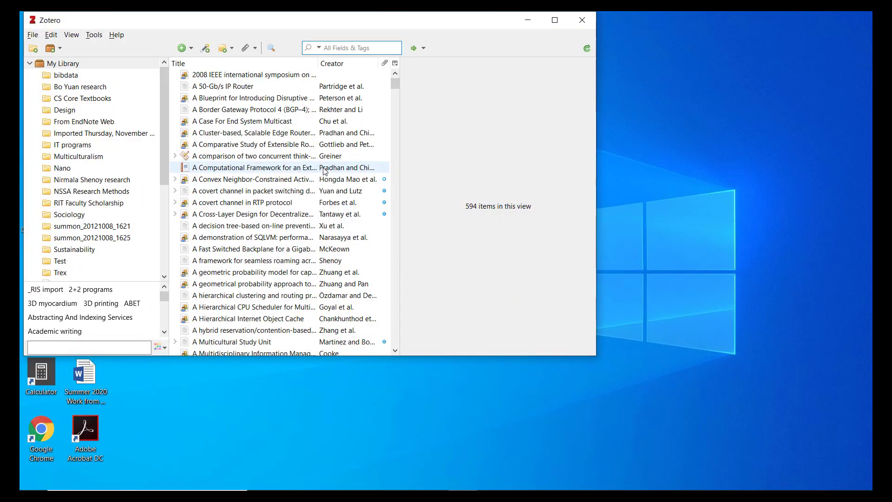
Step: Scroll My Library and select the 1996 Journal of Vertebrate Paleontology skull article to view its record
scroll(326, 205, down, 4)
scroll(326, 204, down, 12)
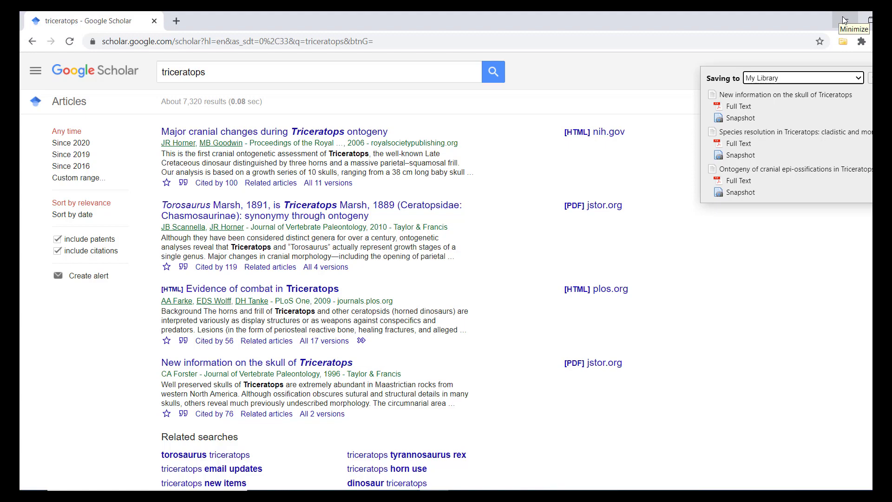
click(845, 20)
click(845, 20)
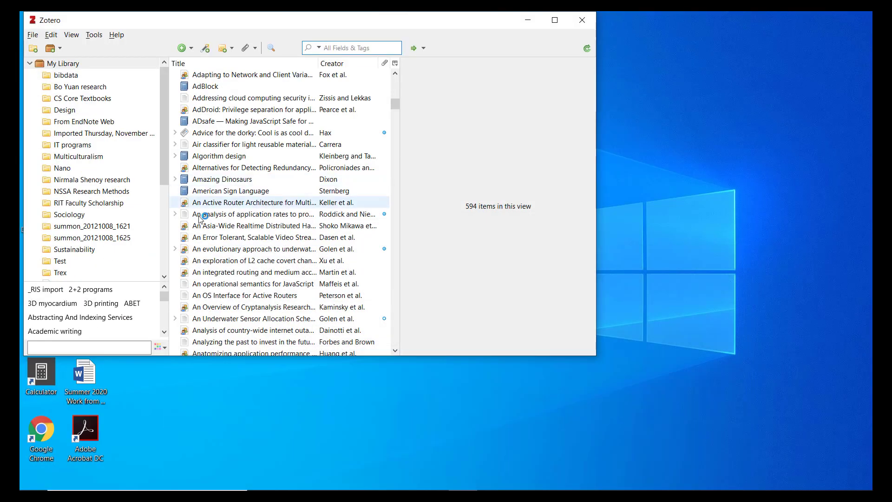
scroll(299, 161, down, 20)
scroll(300, 162, down, 20)
scroll(297, 167, down, 20)
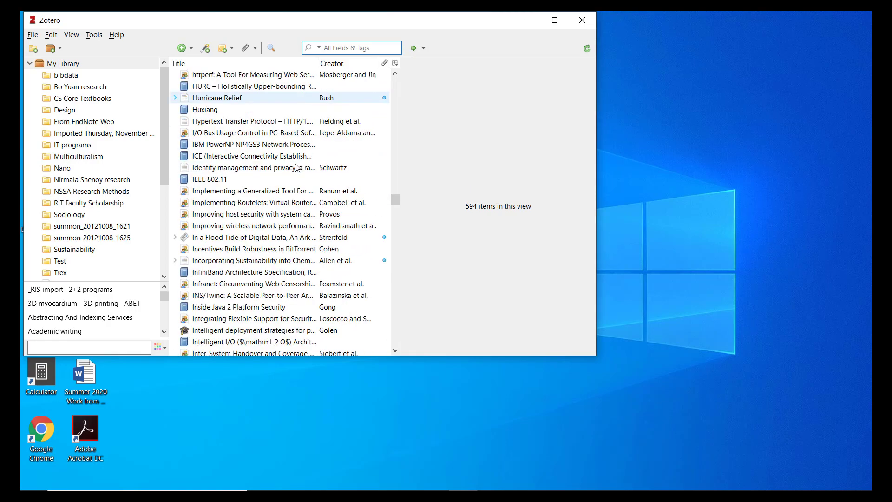
scroll(297, 168, down, 20)
scroll(298, 167, down, 10)
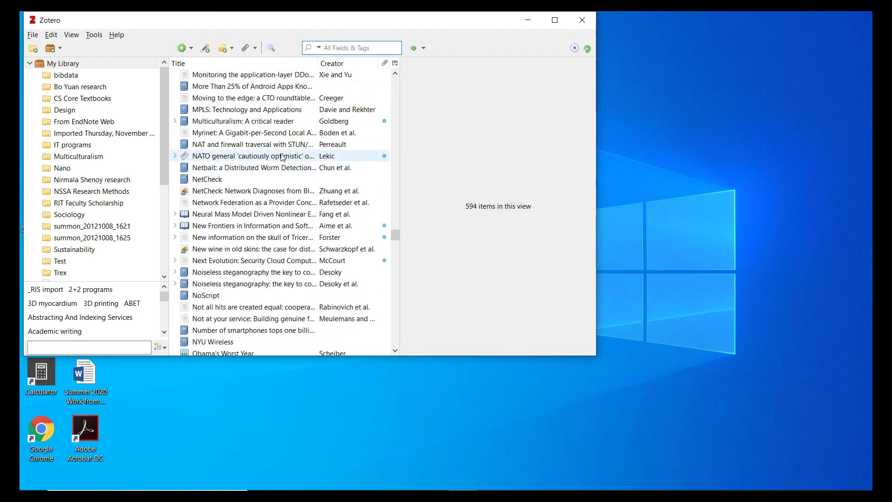
click(241, 236)
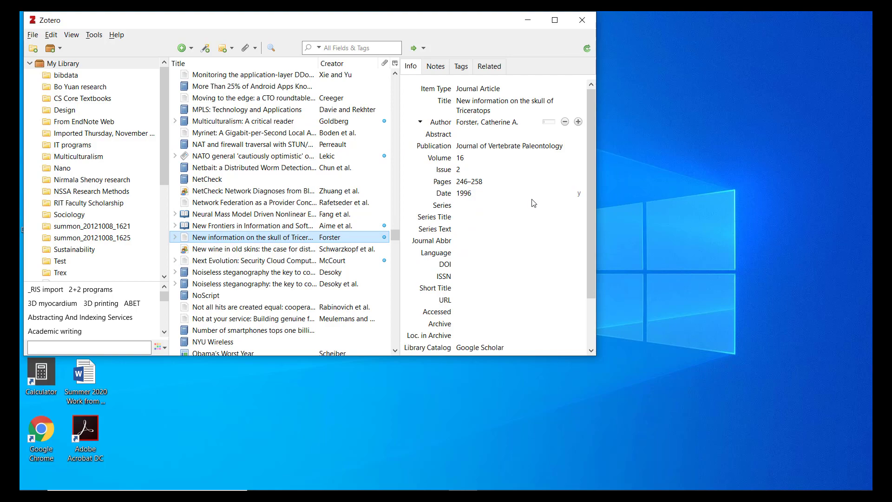
scroll(532, 191, down, 2)
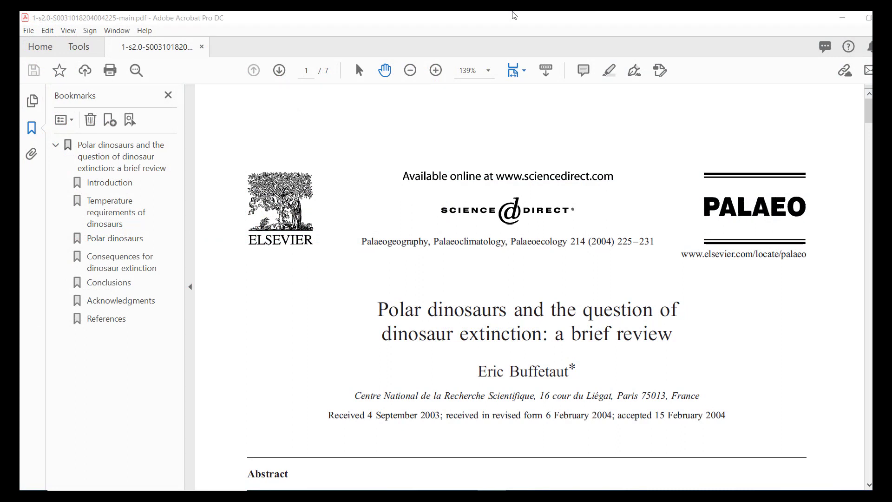
Step: Skim the Polar dinosaurs review PDF, then quit Adobe Acrobat Pro DC
scroll(579, 181, down, 6)
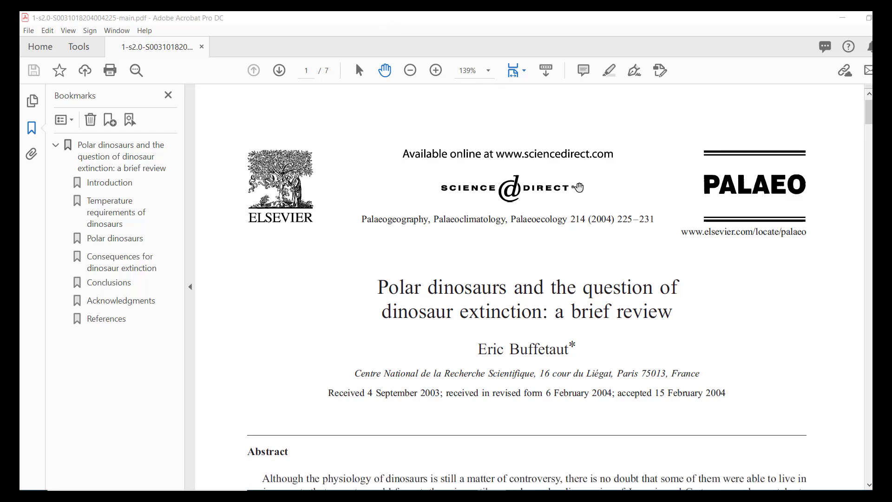
scroll(578, 181, up, 5)
key(ctrl+q)
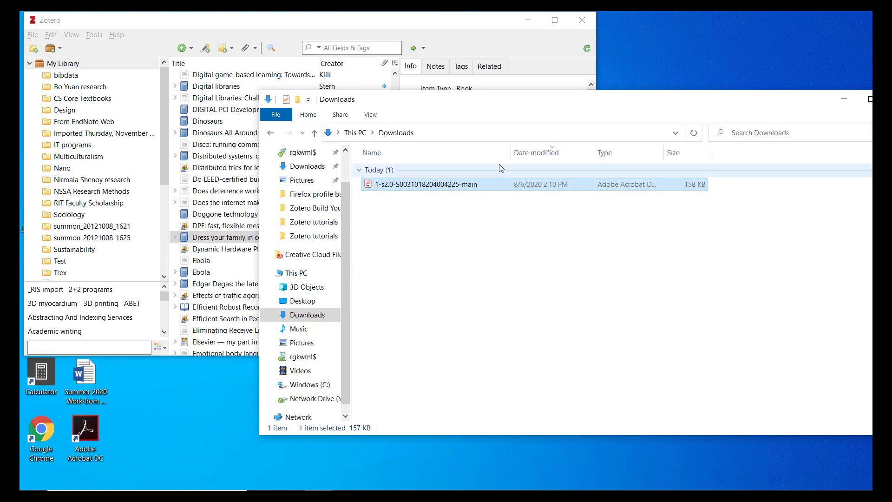
drag(503, 187, 224, 236)
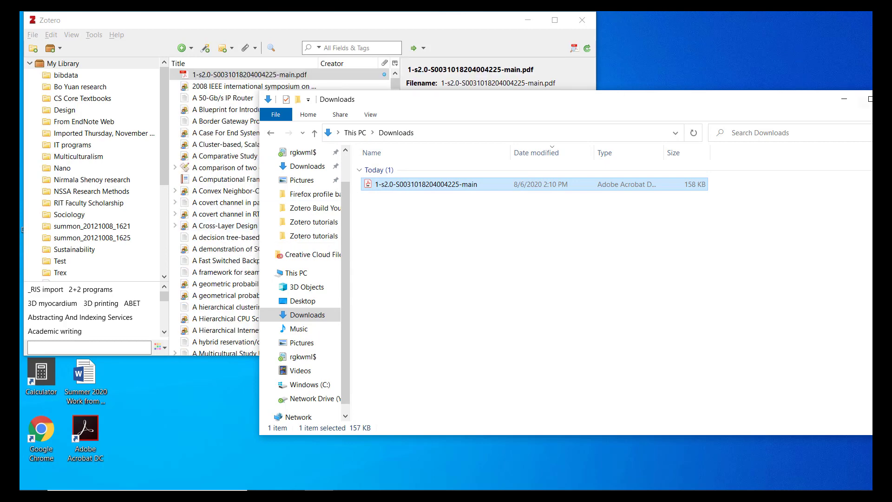
click(849, 101)
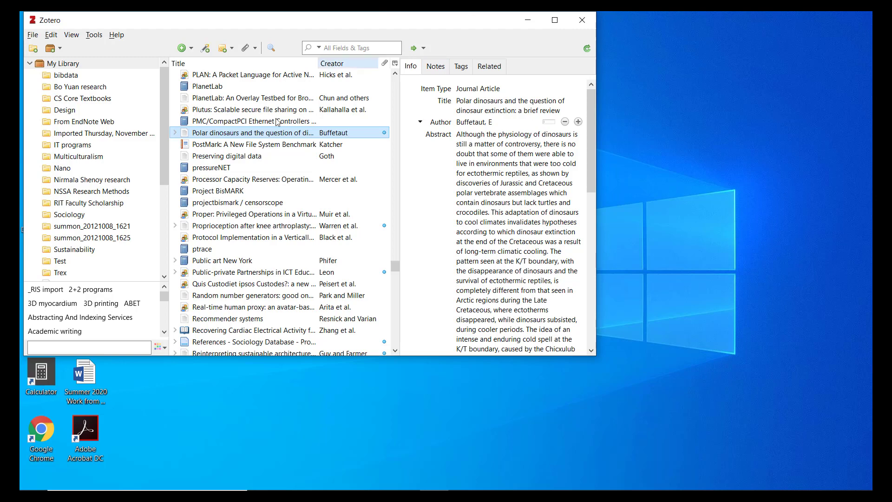
Step: Check the retrieved abstract unchanged, then expand the Polar dinosaurs article to show its attached PDF
click(504, 139)
key(Escape)
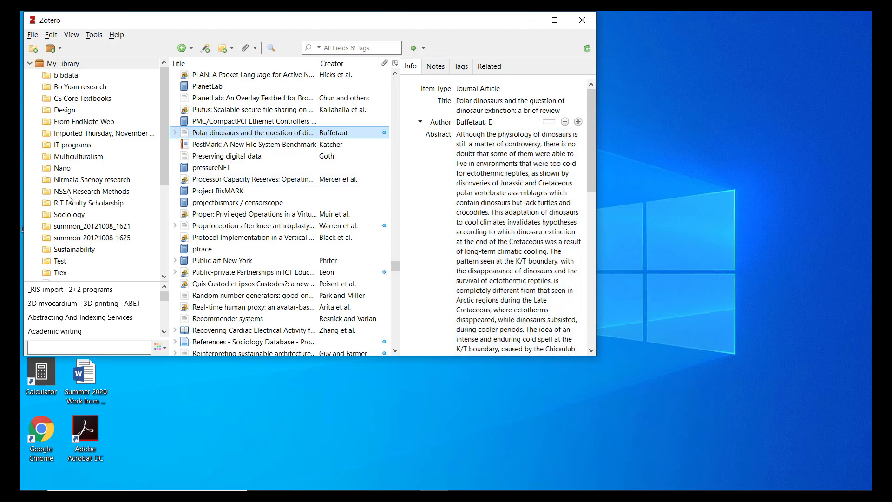
click(174, 133)
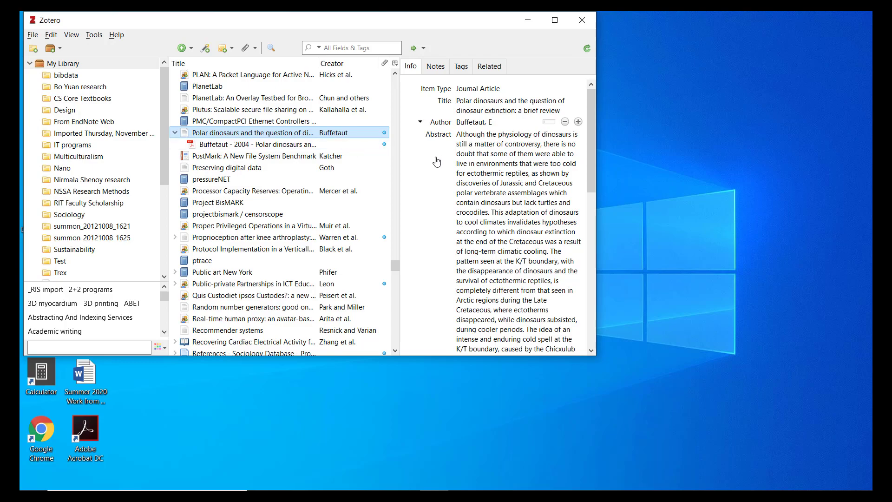
scroll(437, 163, down, 7)
scroll(437, 162, down, 3)
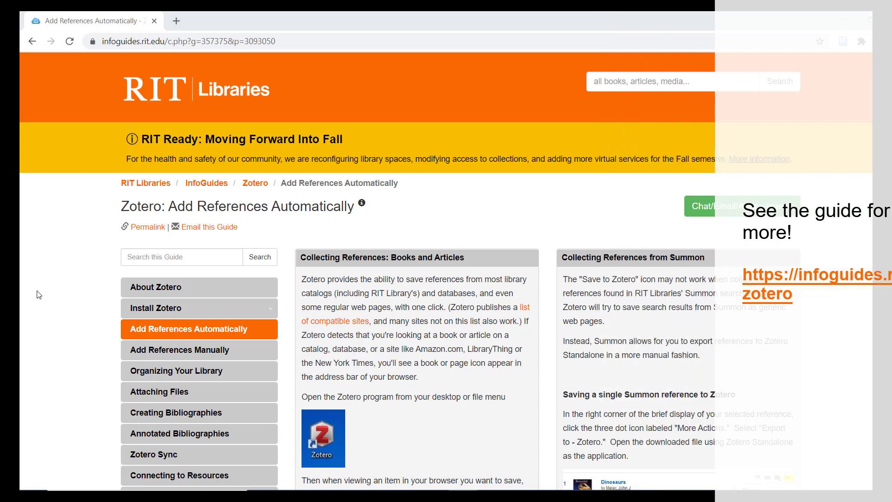
scroll(28, 300, down, 3)
scroll(29, 301, down, 3)
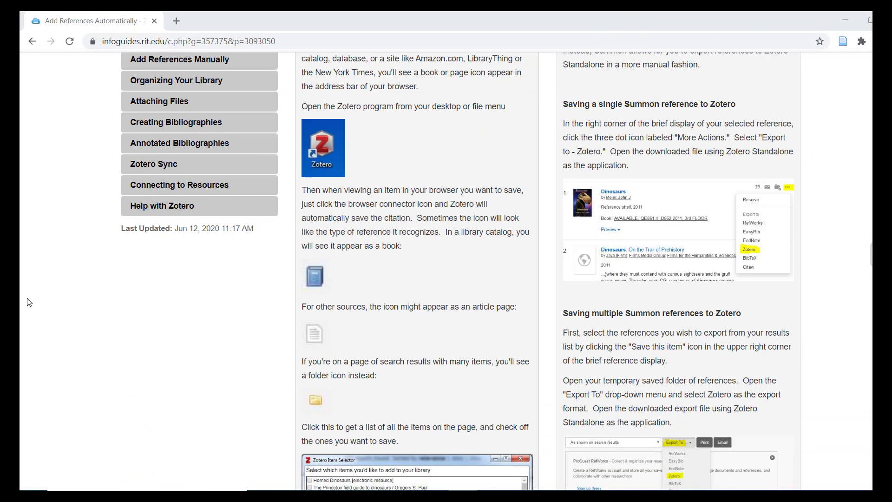